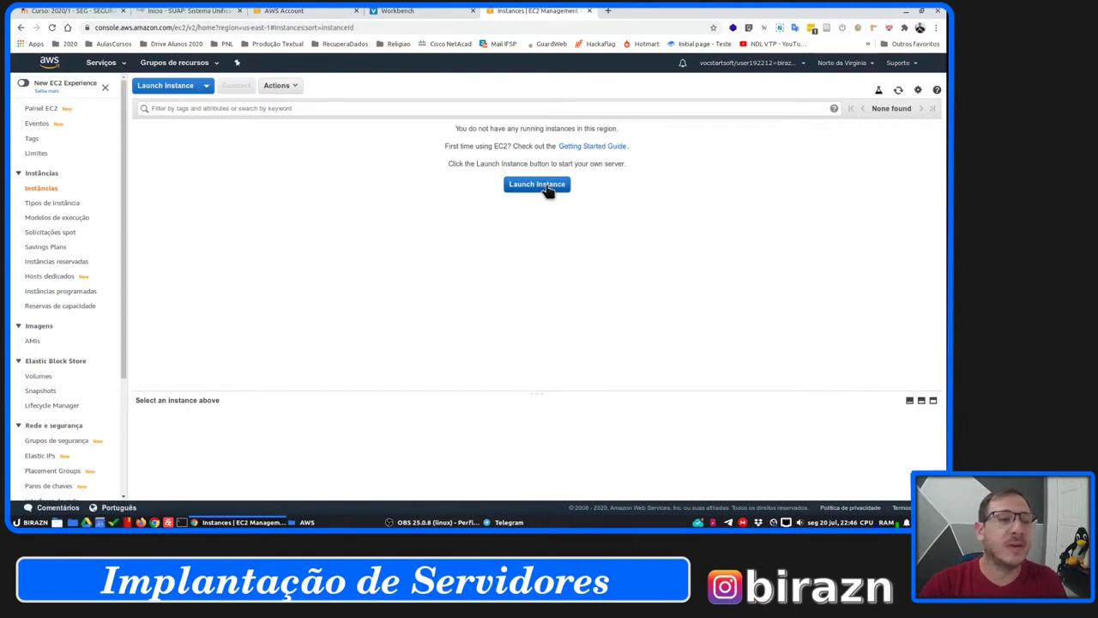
Start launching a new EC2 instance and limit the machine images to free tier only.
{"action": "left_click", "coordinate": [544, 185]}
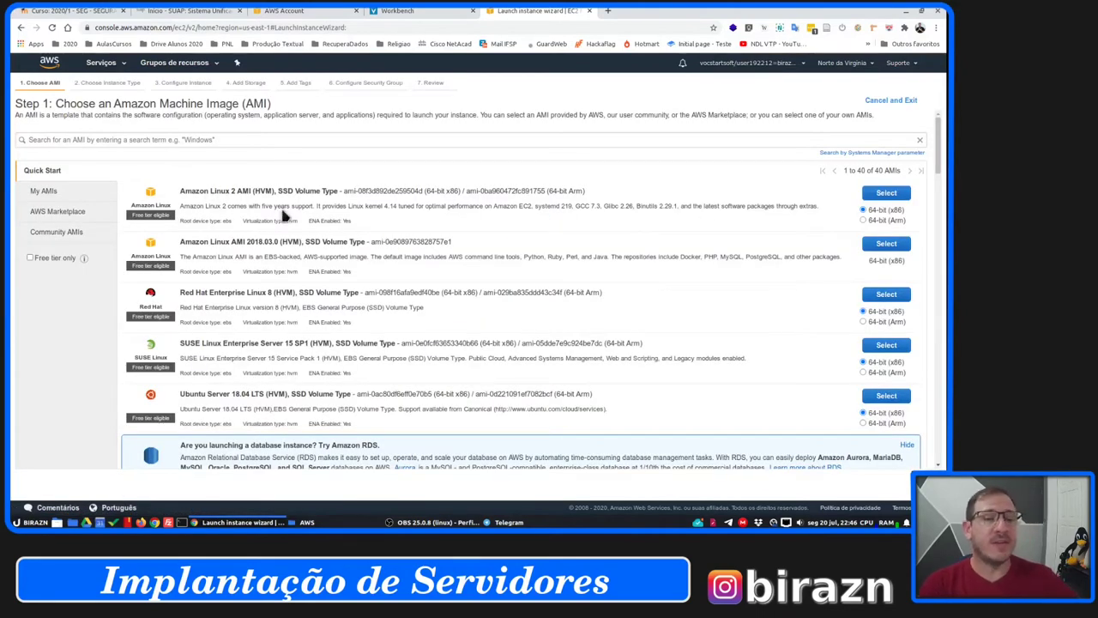
{"action": "scroll", "coordinate": [270, 273], "scroll_direction": "down", "scroll_amount": 3}
{"action": "scroll", "coordinate": [270, 273], "scroll_direction": "up", "scroll_amount": 3}
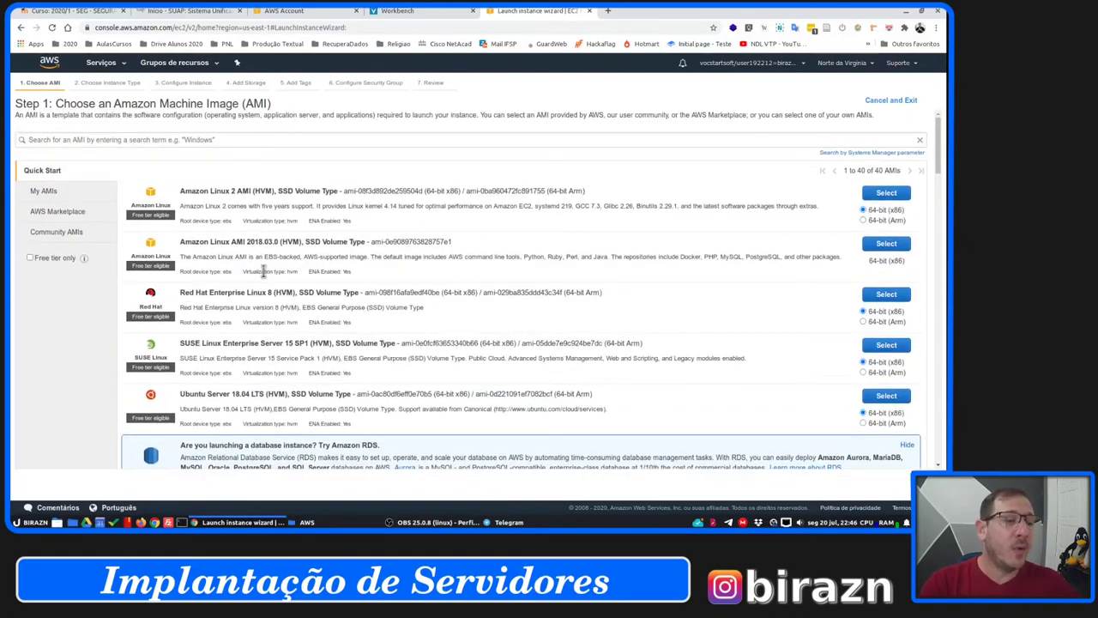
{"action": "left_click", "coordinate": [30, 259]}
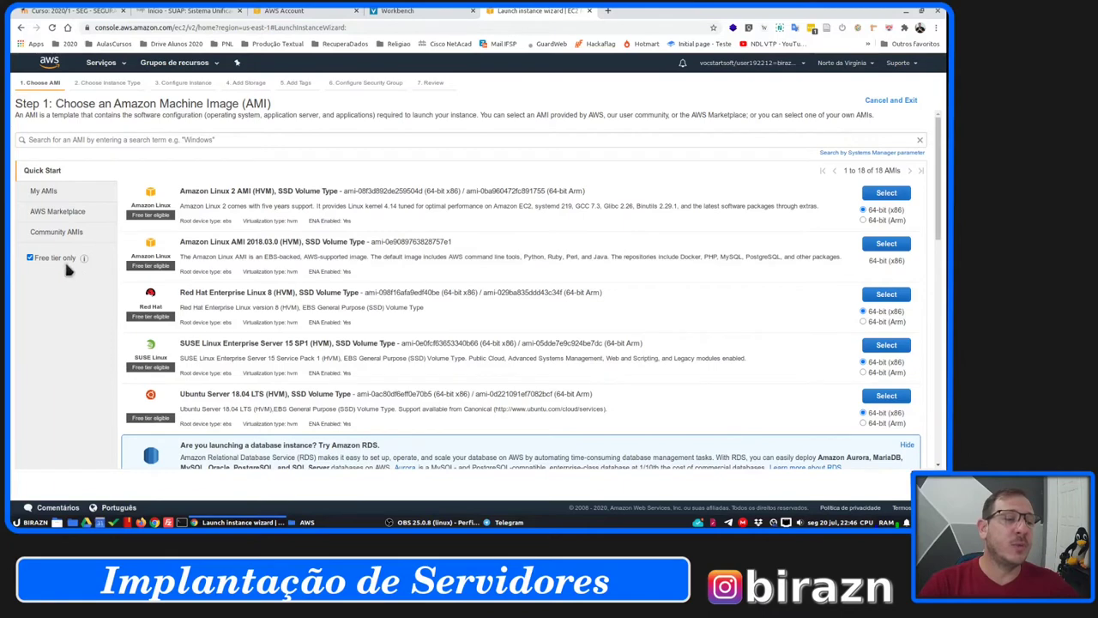
Search the machine images for ubuntu and select Ubuntu Server 18.04 LTS (HVM), 64-bit (x86).
{"action": "left_click", "coordinate": [279, 140]}
{"action": "type", "text": "ubuntu"}
{"action": "key", "text": "Return"}
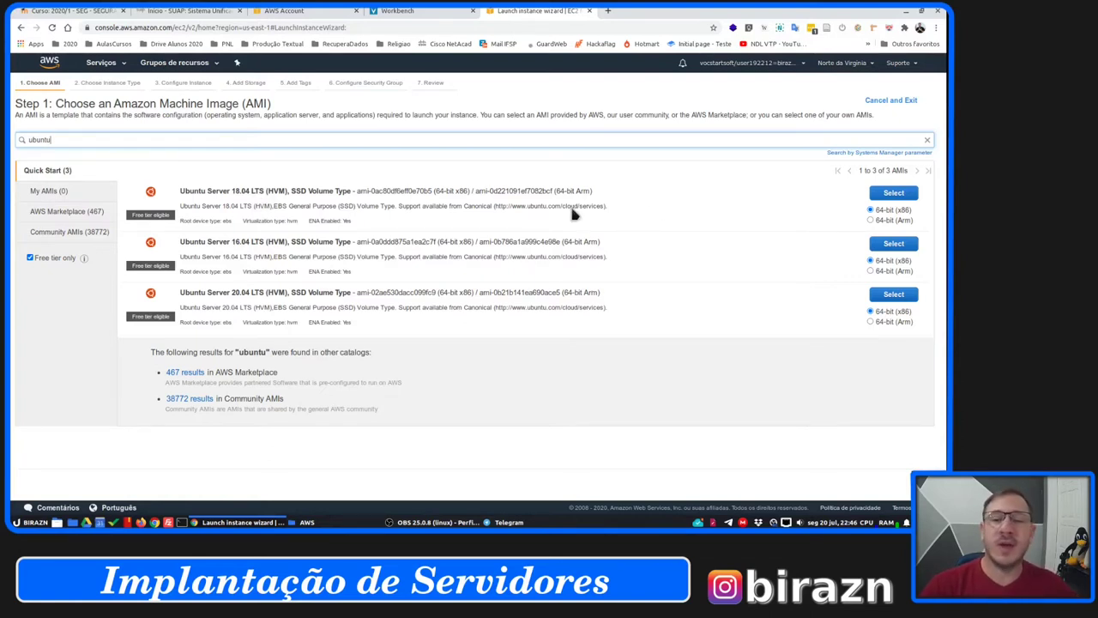
{"action": "left_click", "coordinate": [894, 193]}
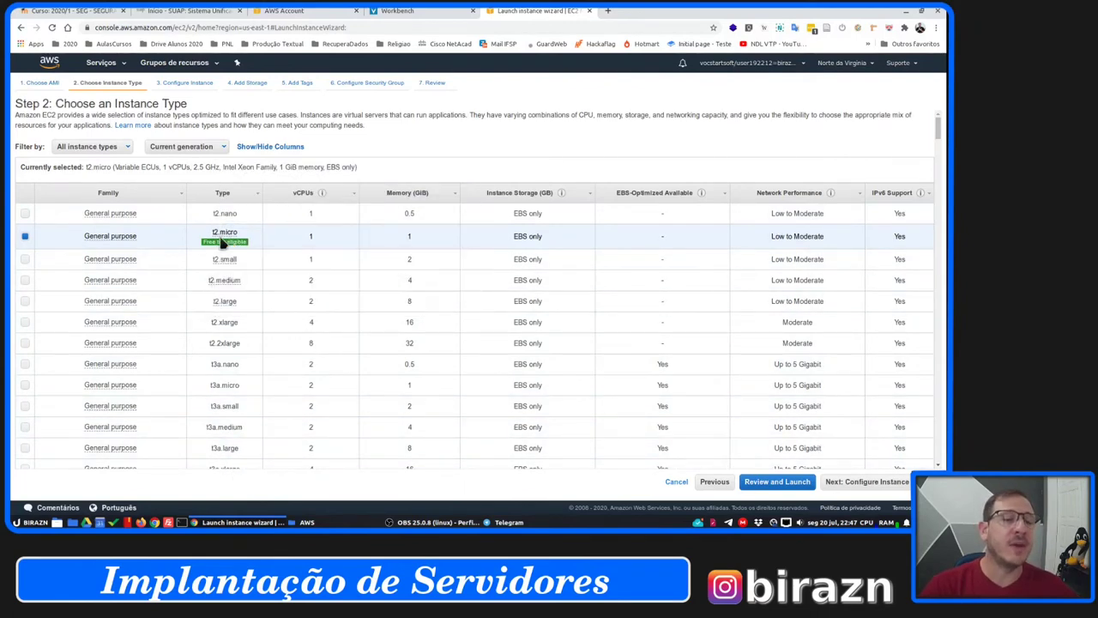
Accept the t2.micro instance type and the default instance details, storage and tags, continuing to the security group configuration.
{"action": "left_click", "coordinate": [869, 484]}
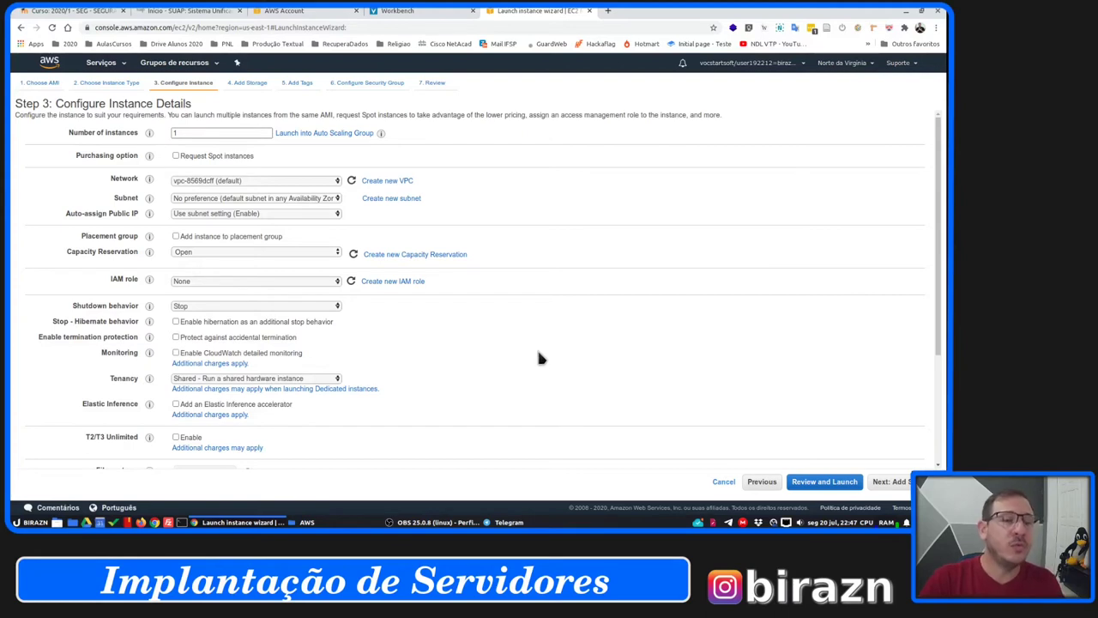
{"action": "scroll", "coordinate": [538, 352], "scroll_direction": "down", "scroll_amount": 4}
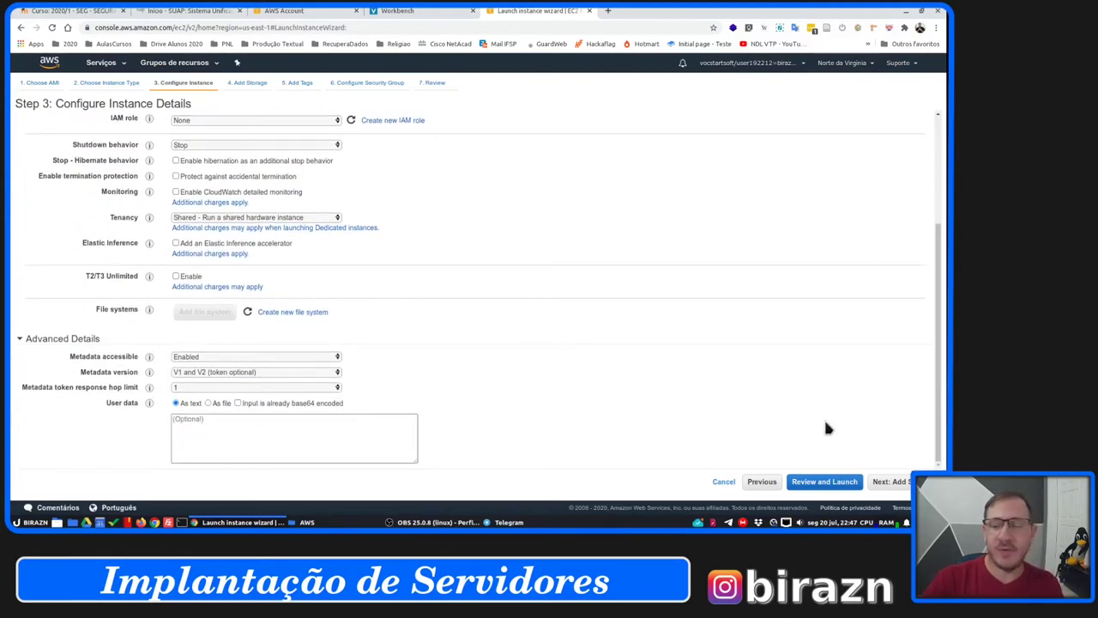
{"action": "left_click", "coordinate": [893, 481]}
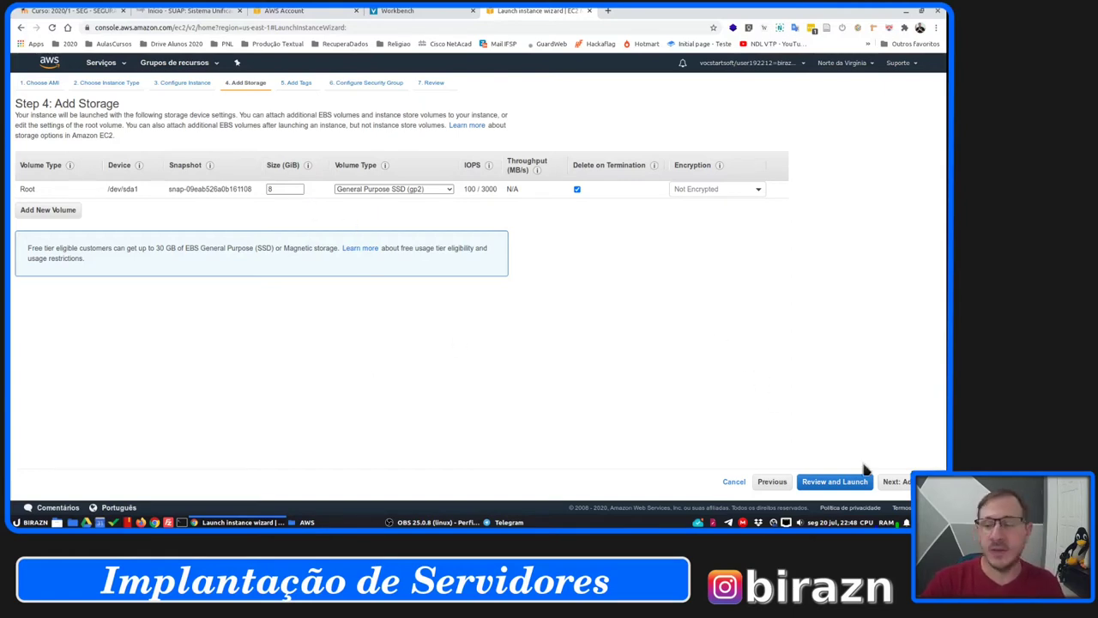
{"action": "left_click", "coordinate": [901, 482]}
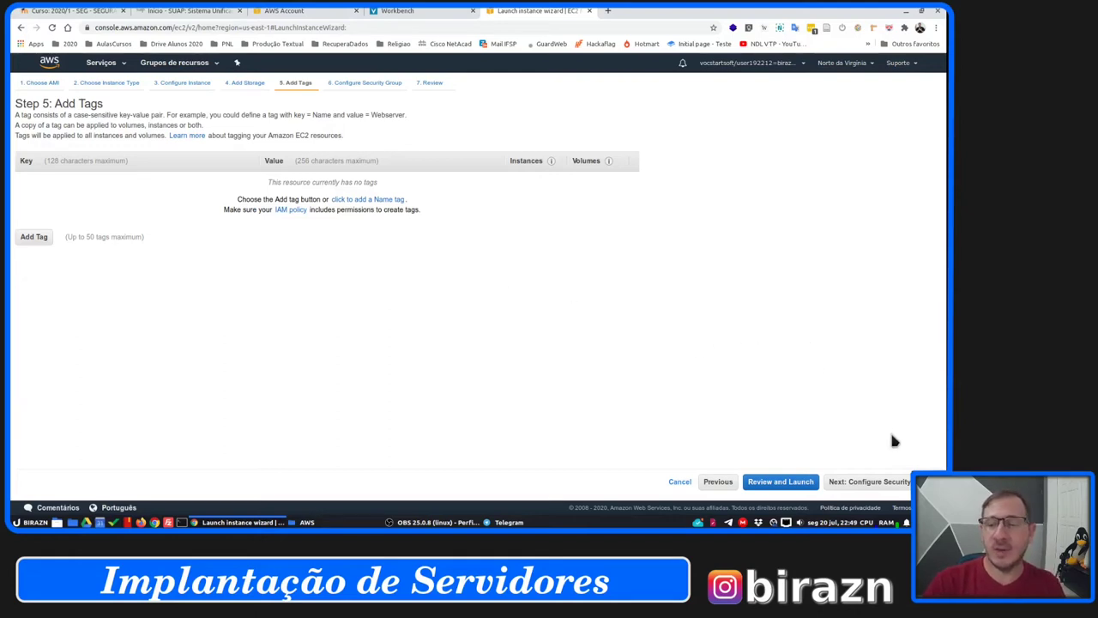
{"action": "left_click", "coordinate": [892, 483]}
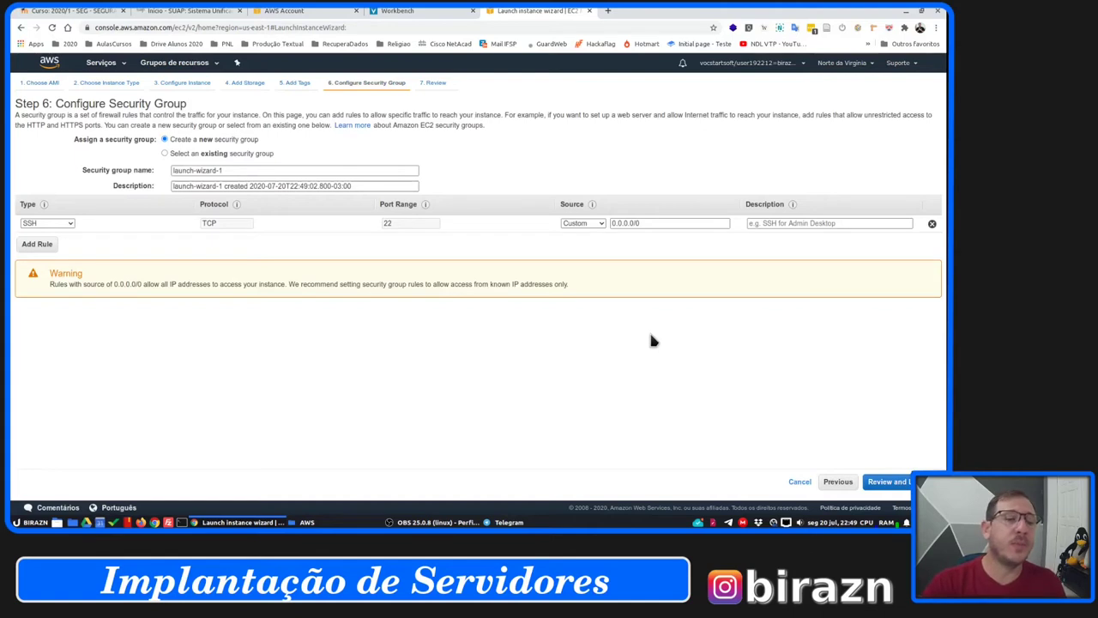
Create a new security group named IDS-2020 with the default SSH rule and proceed to the launch review.
{"action": "left_click", "coordinate": [164, 153]}
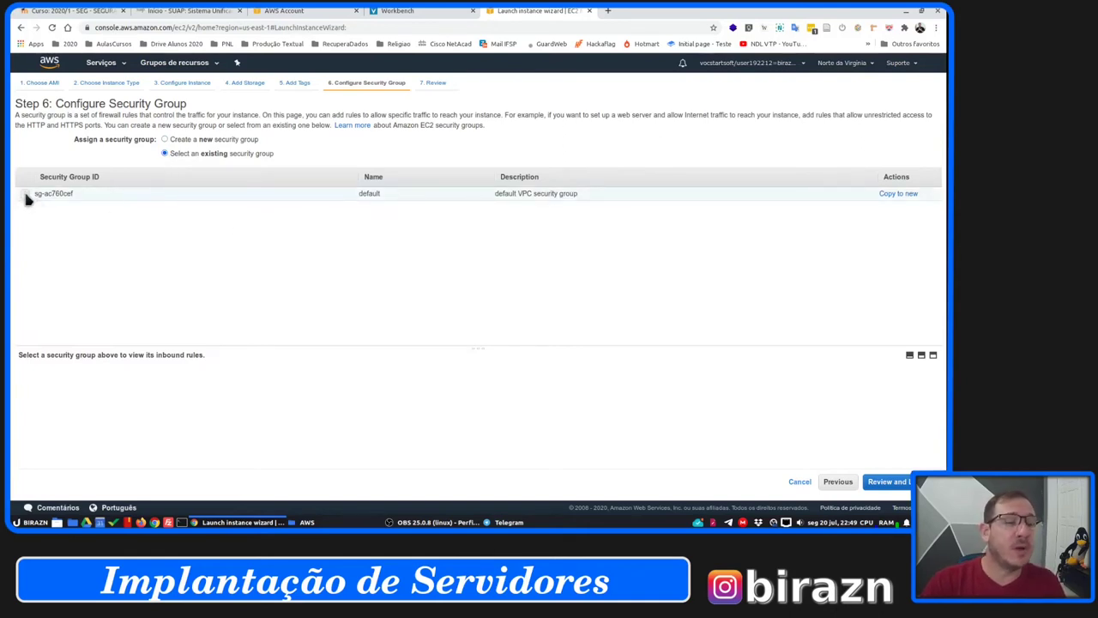
{"action": "left_click", "coordinate": [196, 141]}
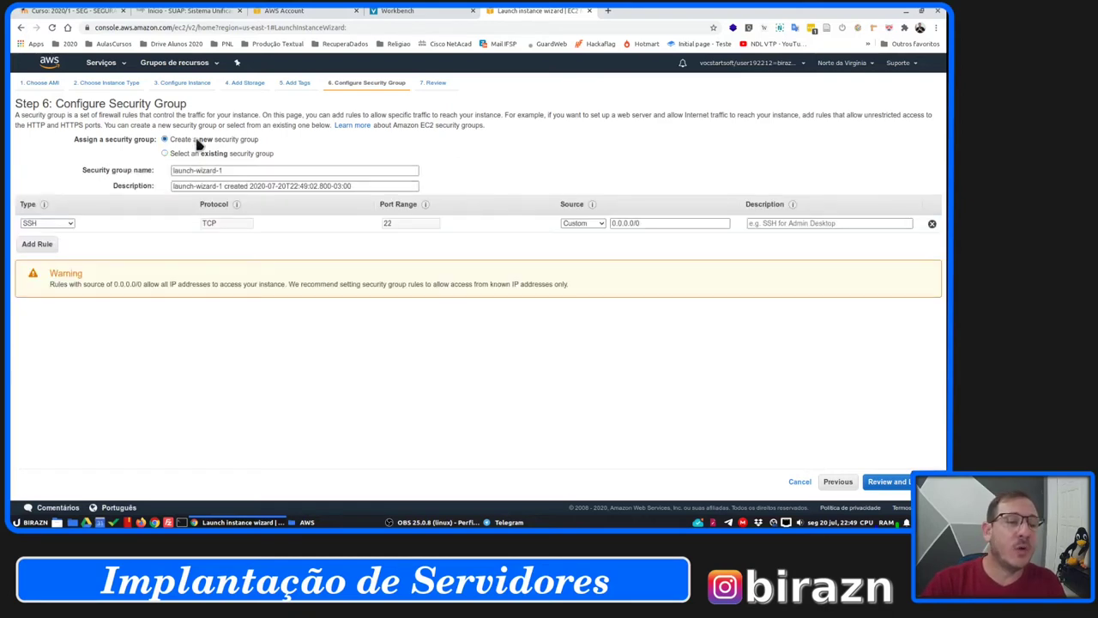
{"action": "triple_click", "coordinate": [216, 170]}
{"action": "type", "text": "IDS-2020"}
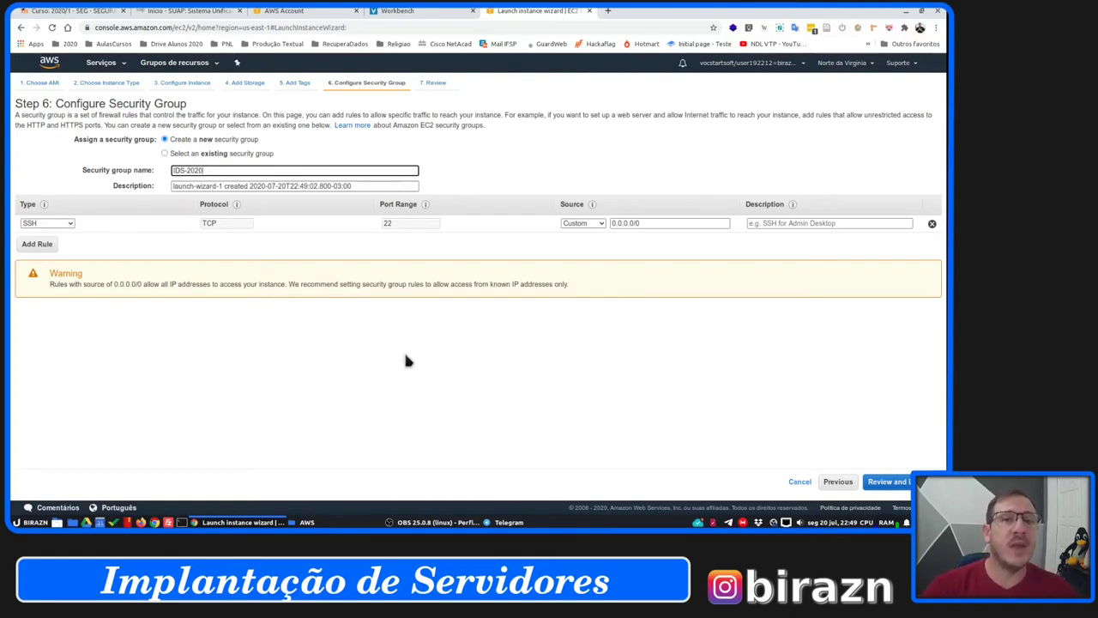
{"action": "left_click", "coordinate": [888, 482]}
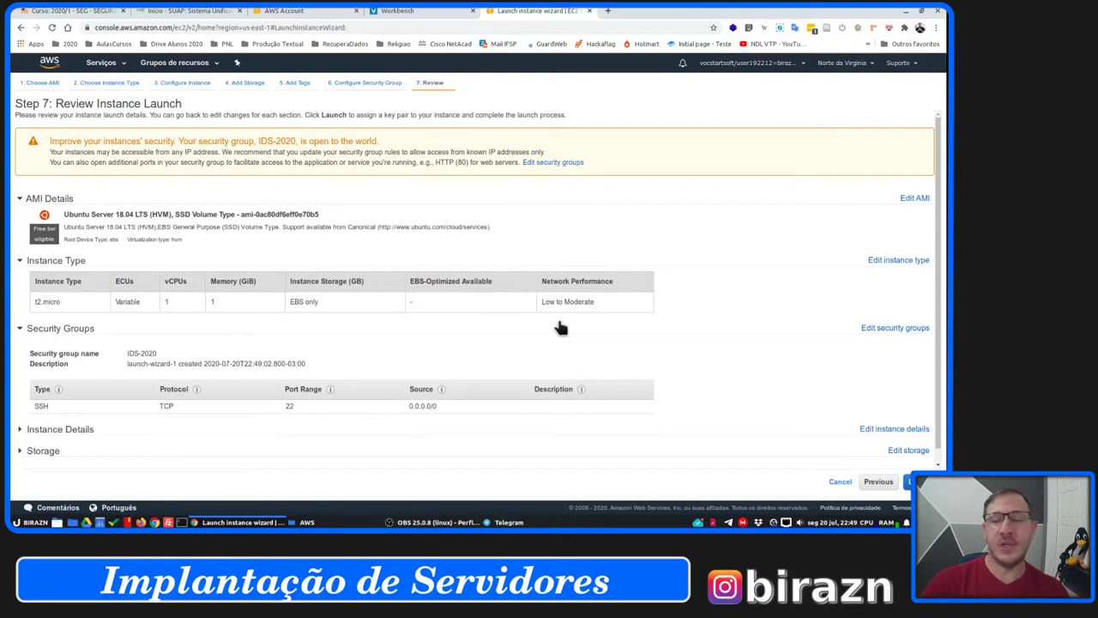
Review the launch summary, including the instance details, storage and tags sections.
{"action": "scroll", "coordinate": [517, 258], "scroll_direction": "down", "scroll_amount": 1}
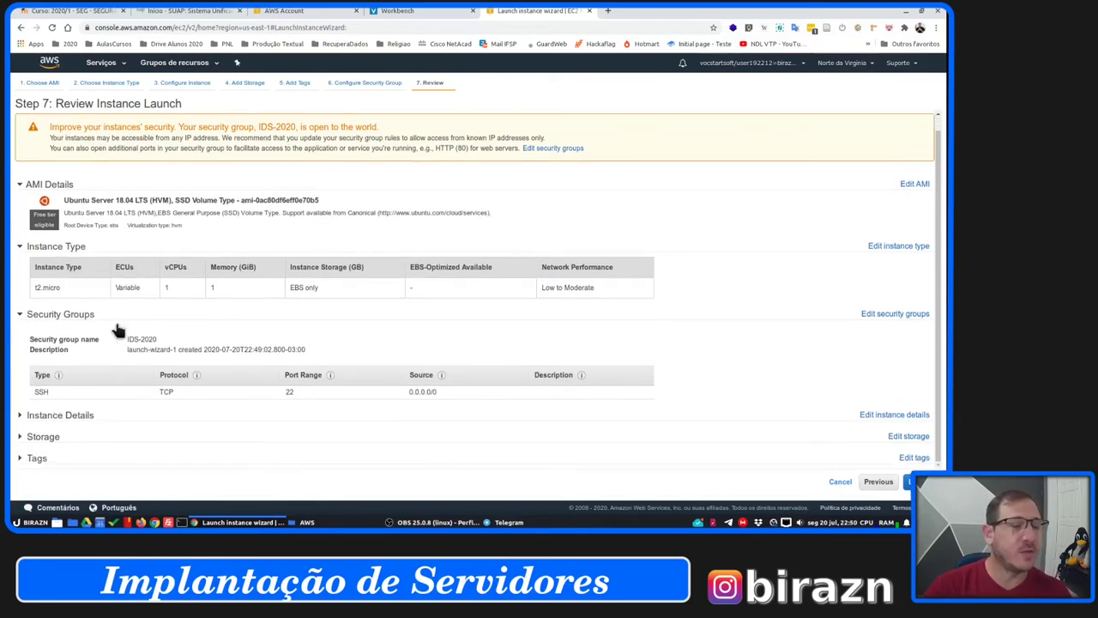
{"action": "left_click", "coordinate": [21, 417]}
{"action": "scroll", "coordinate": [22, 412], "scroll_direction": "down", "scroll_amount": 3}
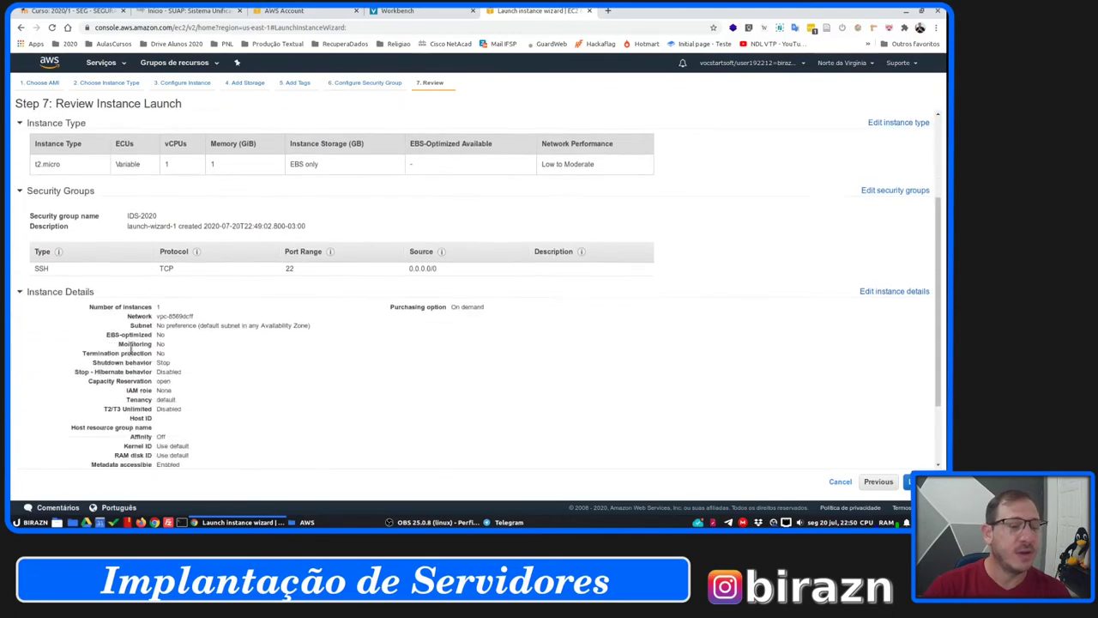
{"action": "left_click", "coordinate": [18, 263]}
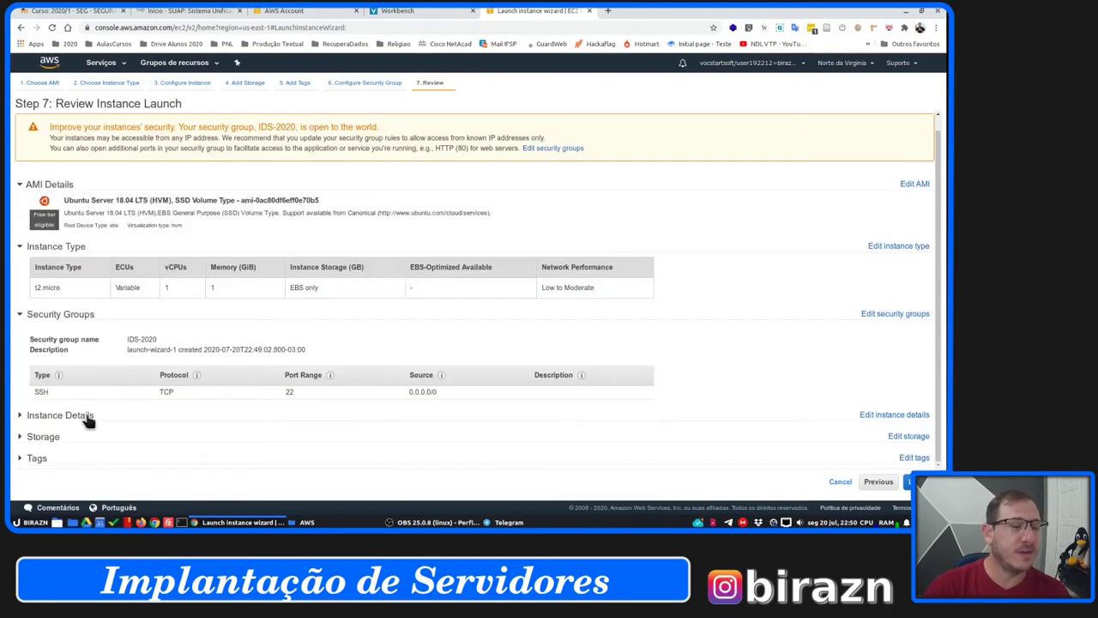
{"action": "left_click", "coordinate": [18, 435]}
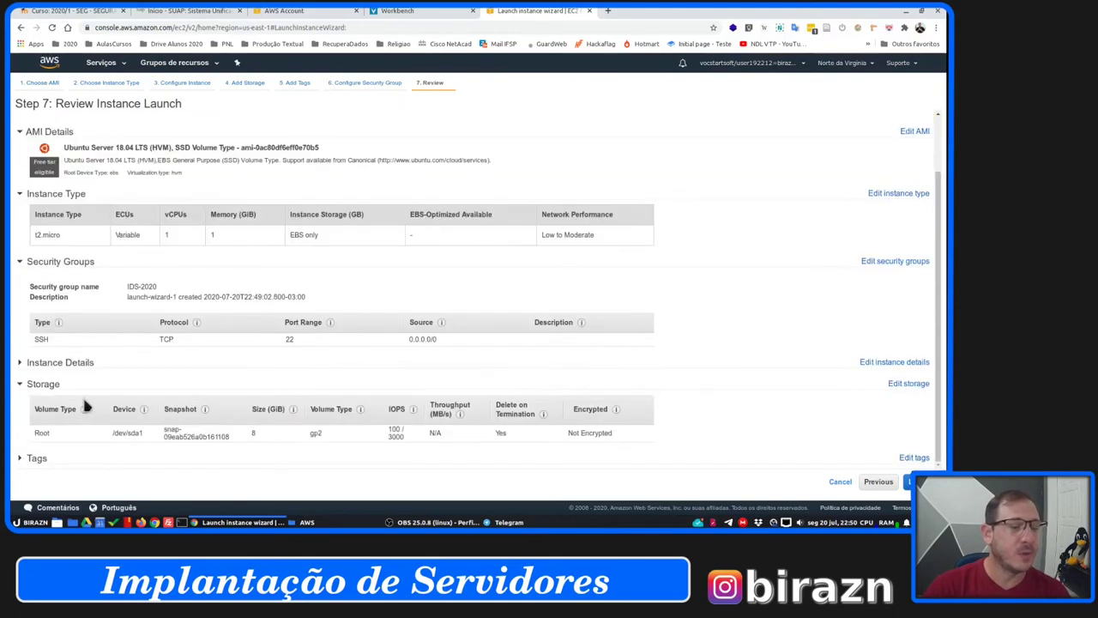
{"action": "left_click", "coordinate": [20, 458]}
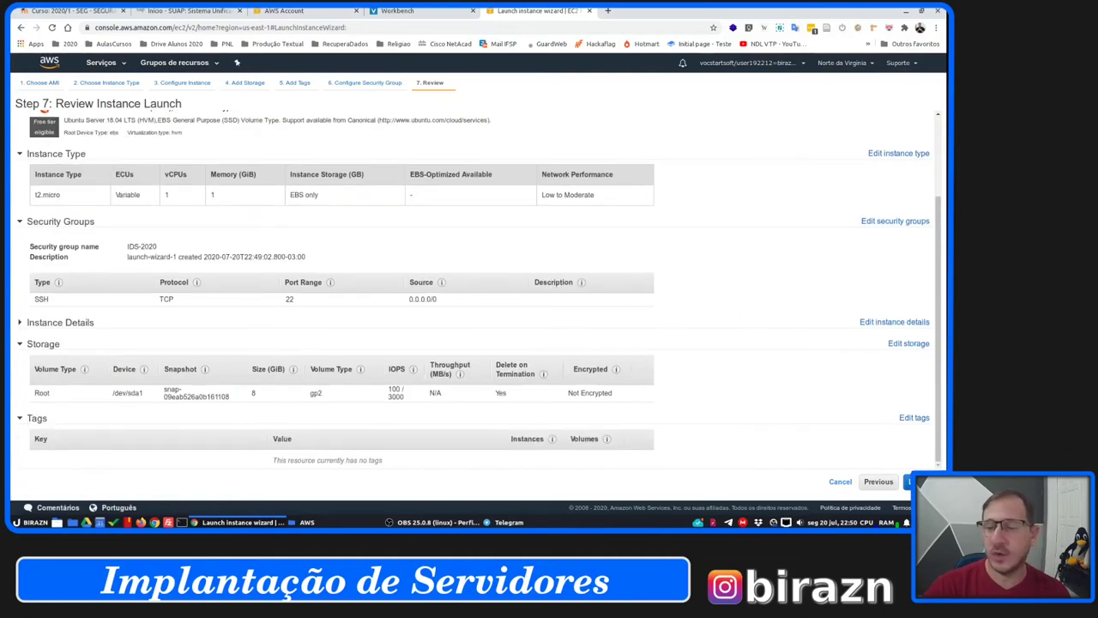
Create a new key pair named IDS-2020 for the launch and save IDS-2020.pem to the desktop folder (Área de trabalho).
{"action": "left_click", "coordinate": [911, 481]}
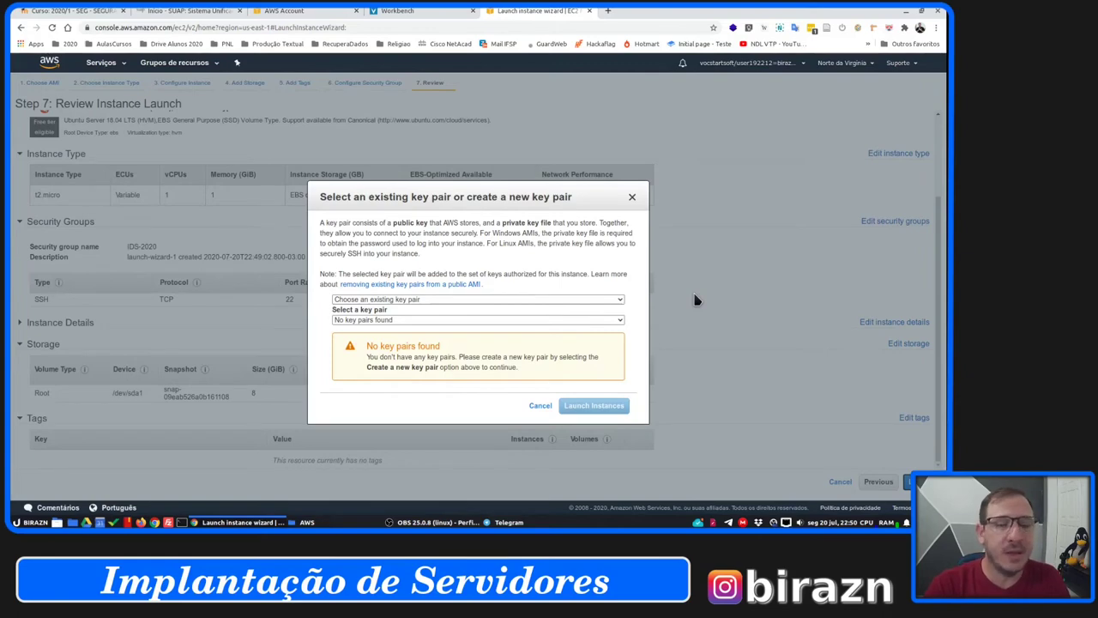
{"action": "left_click", "coordinate": [620, 301]}
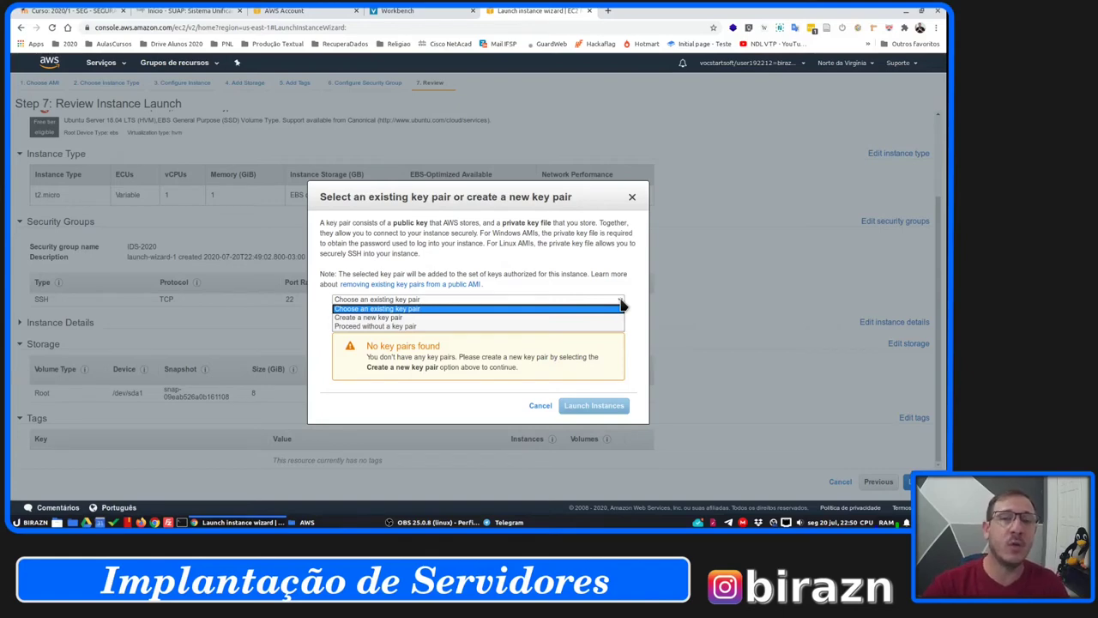
{"action": "left_click", "coordinate": [356, 317]}
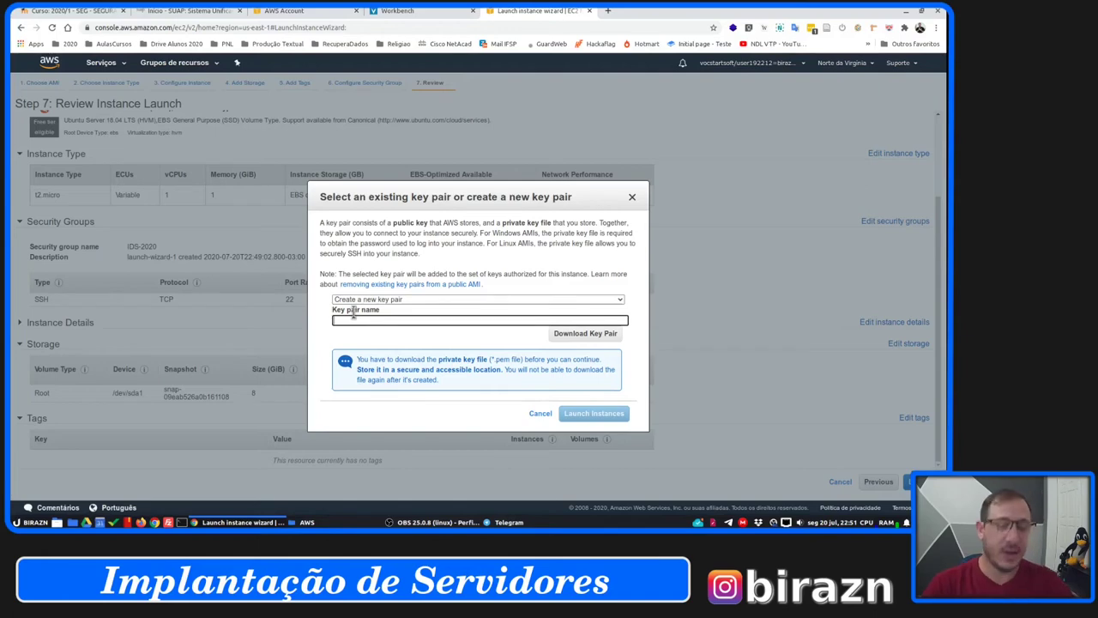
{"action": "type", "text": "IDS-2020"}
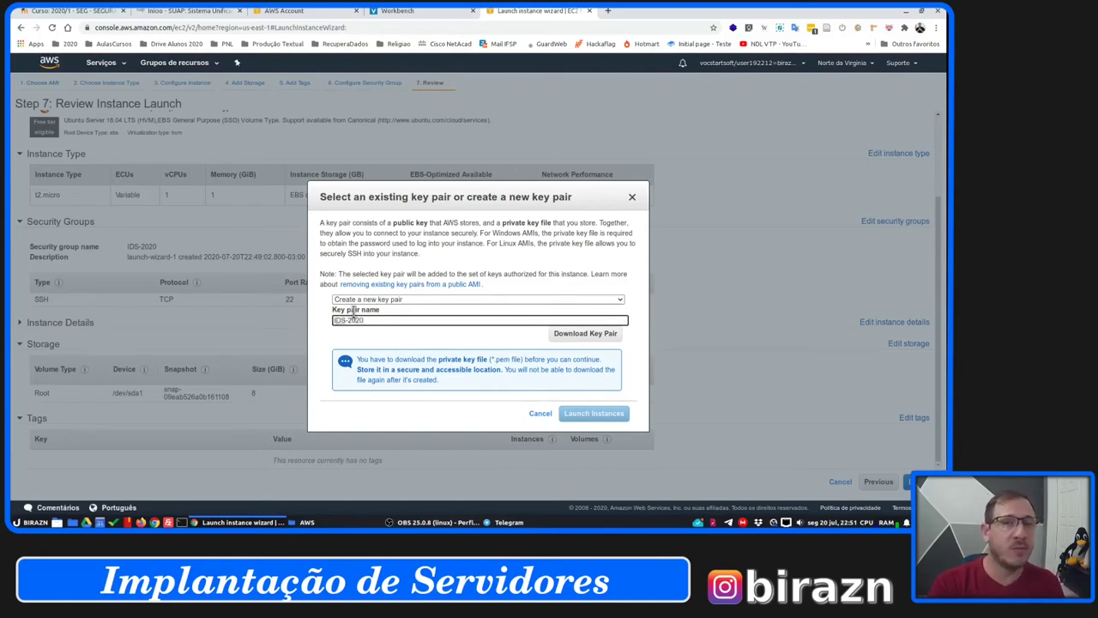
{"action": "left_click", "coordinate": [590, 340]}
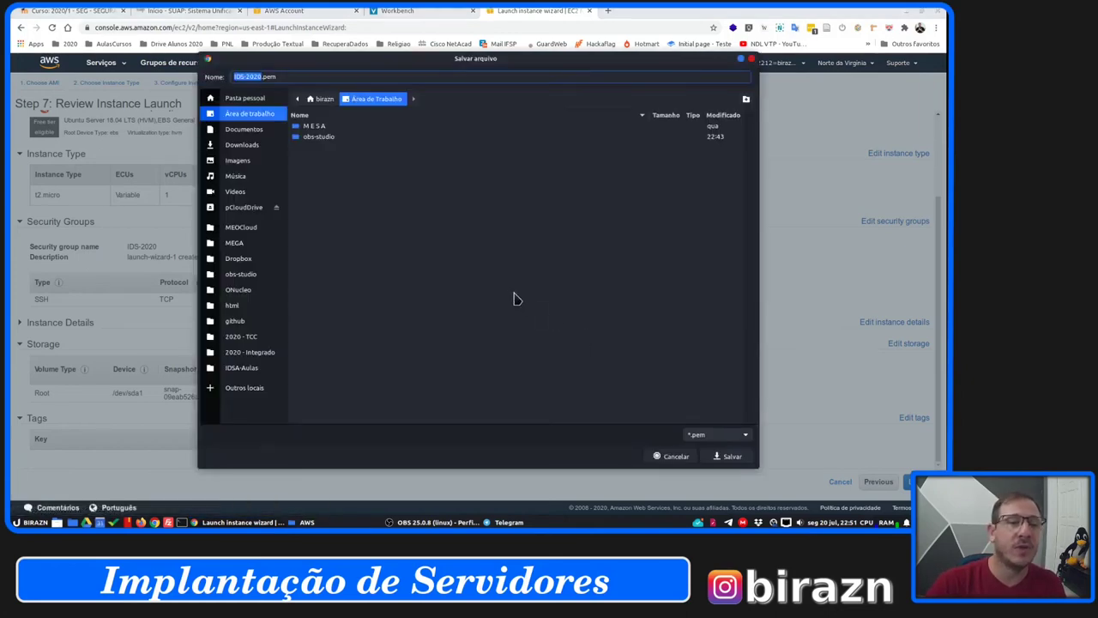
{"action": "left_click", "coordinate": [729, 456]}
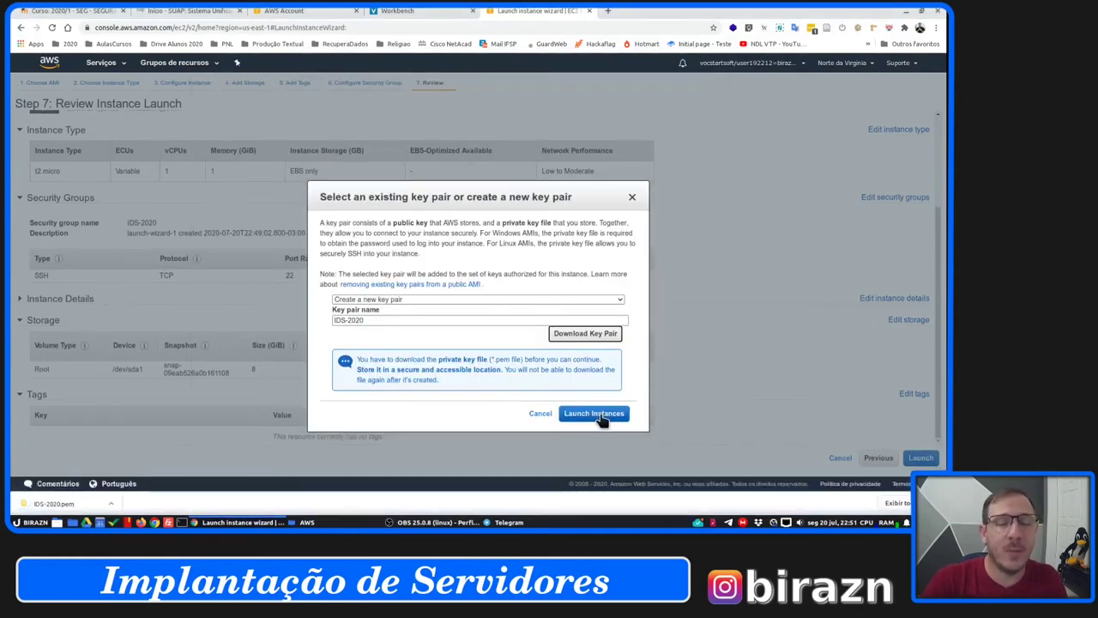
Launch the instance and copy its IPv4 public IP from the description in the instances list.
{"action": "left_click", "coordinate": [601, 416]}
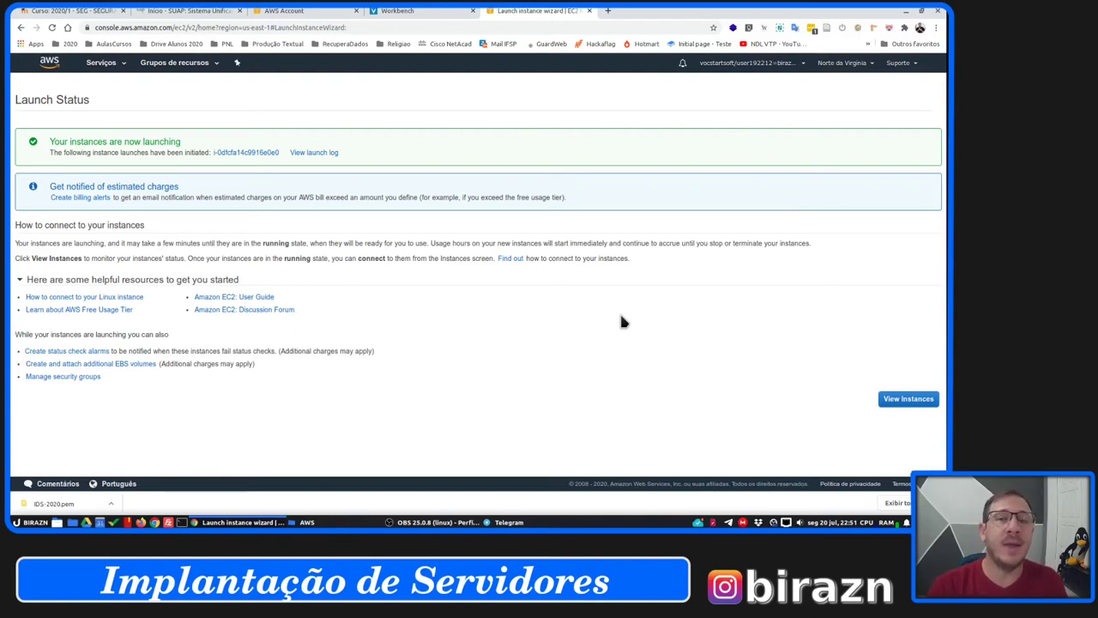
{"action": "left_click", "coordinate": [911, 399]}
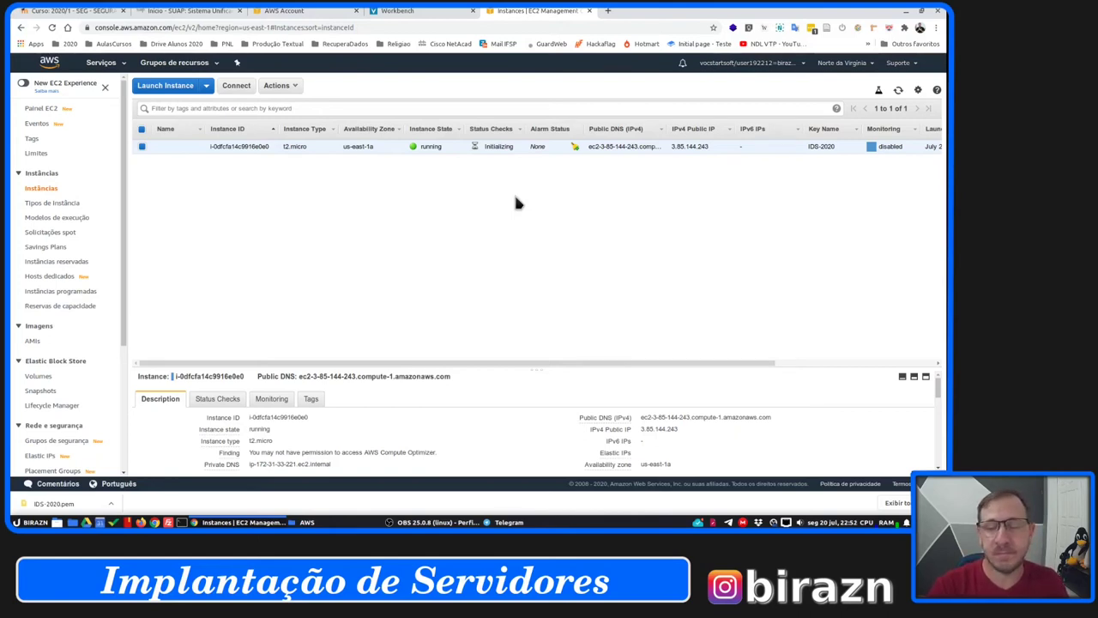
{"action": "mouse_move", "coordinate": [642, 436]}
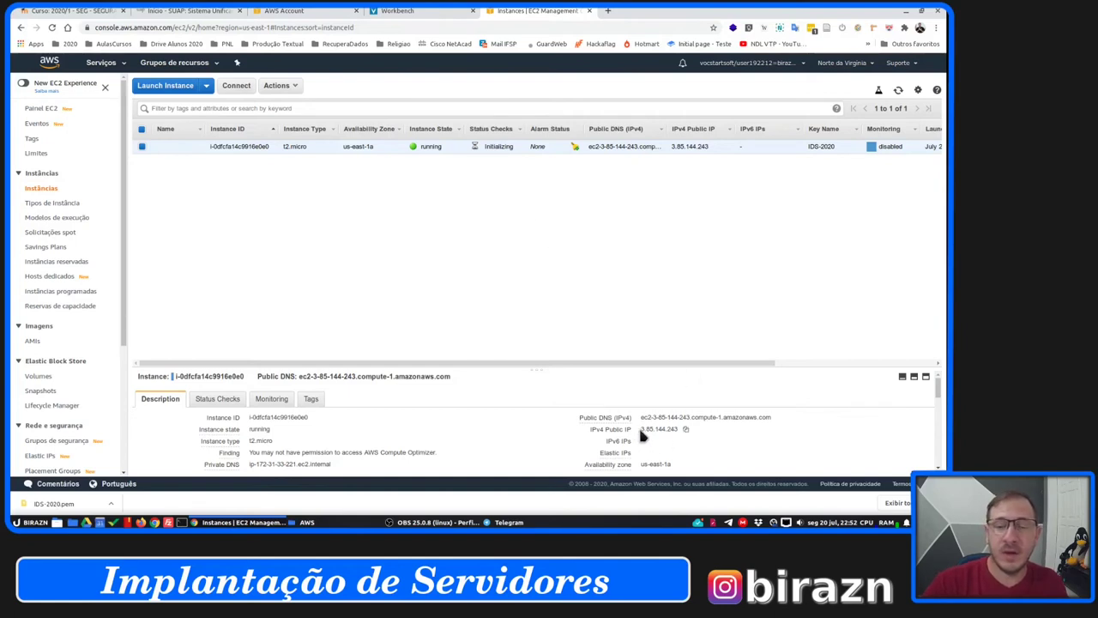
{"action": "left_click", "coordinate": [686, 429]}
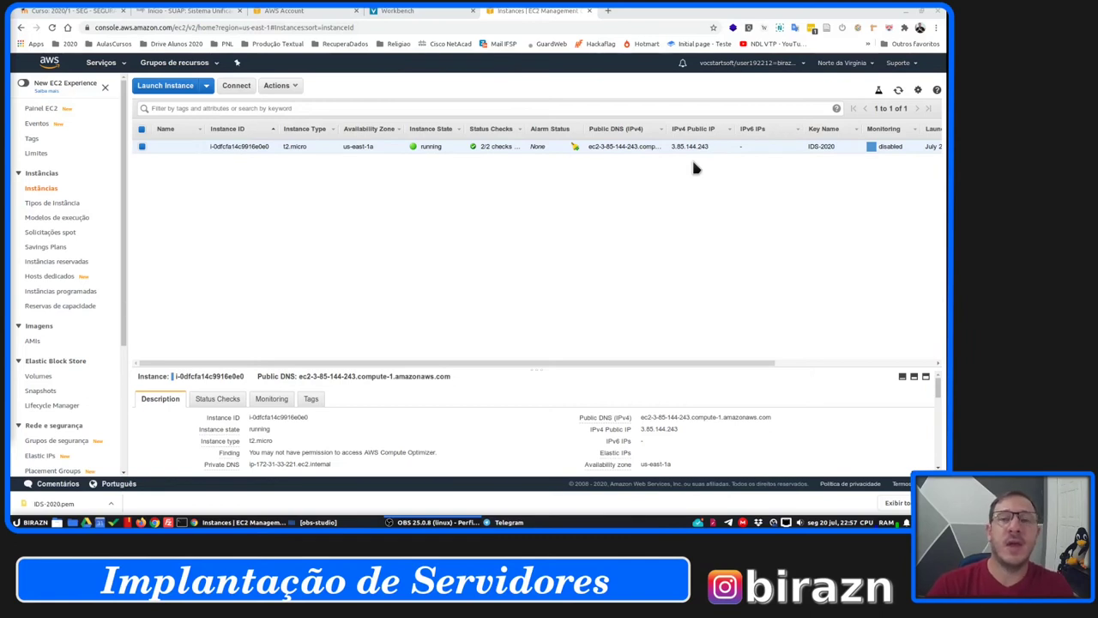
Name the running instance Aula in the instances list.
{"action": "left_click", "coordinate": [197, 148]}
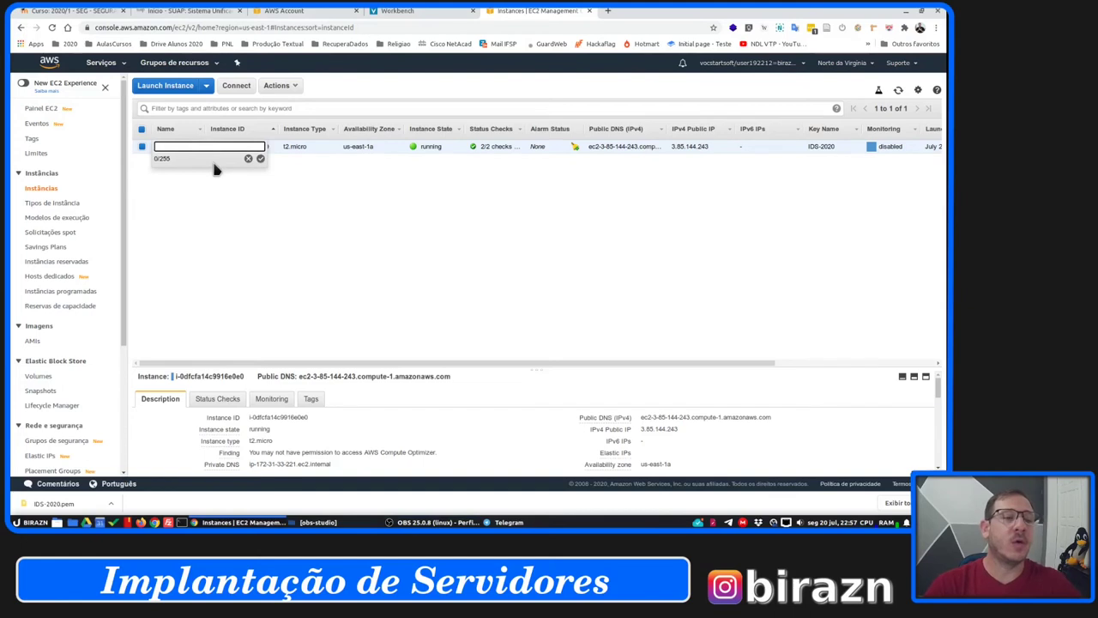
{"action": "type", "text": "Aula"}
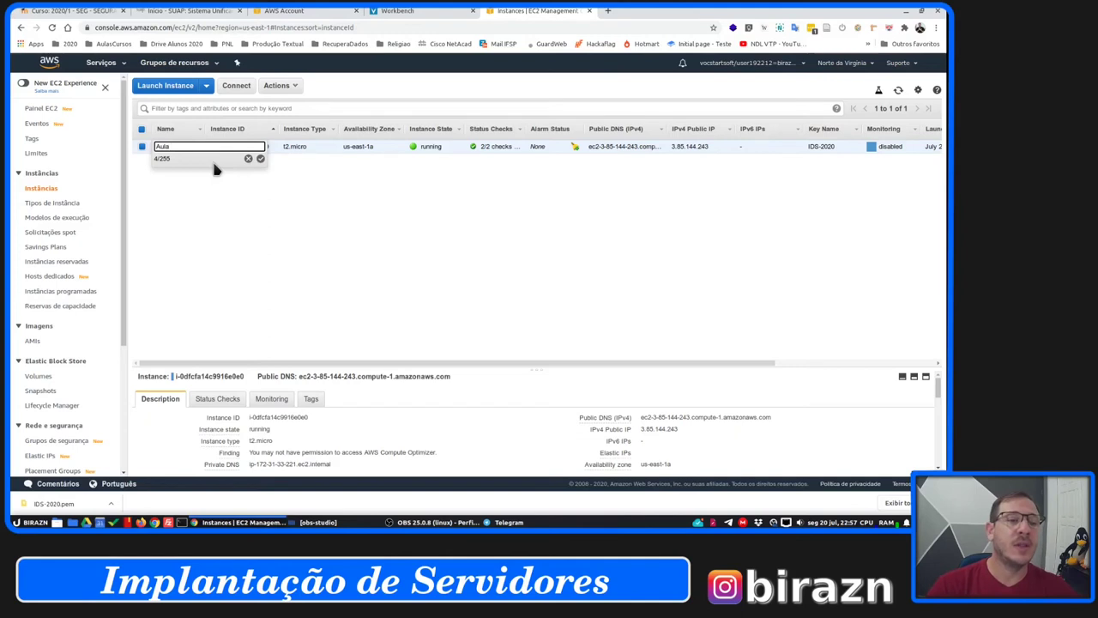
{"action": "key", "text": "Return"}
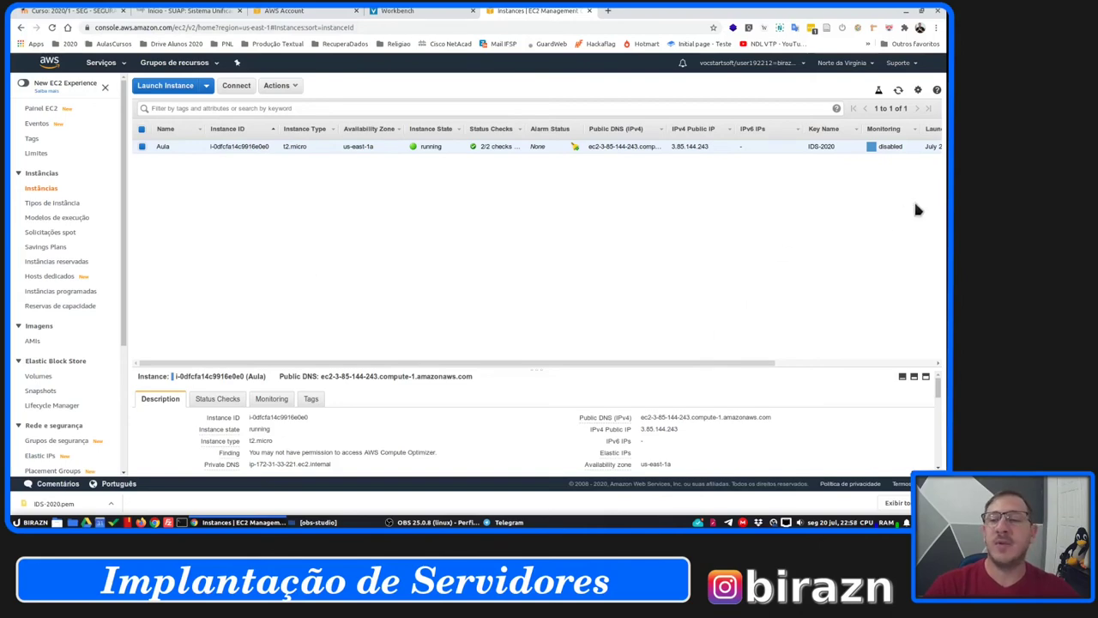
Hide the Instance ID, Instance Type and Availability Zone columns in the instances list.
{"action": "left_click", "coordinate": [917, 89]}
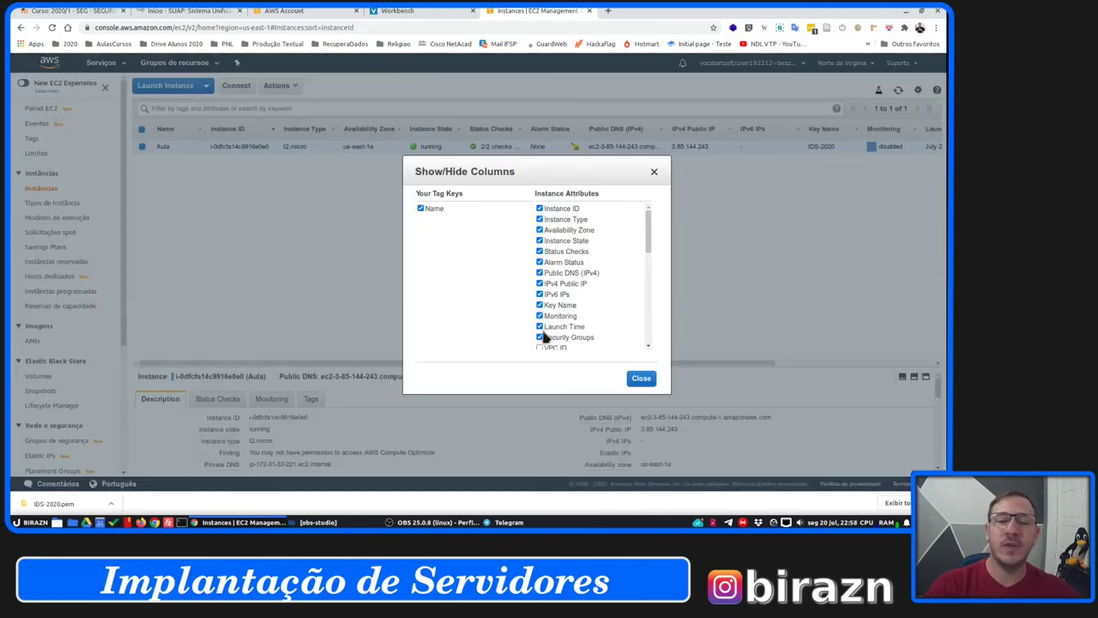
{"action": "scroll", "coordinate": [556, 330], "scroll_direction": "down", "scroll_amount": 3}
{"action": "scroll", "coordinate": [556, 326], "scroll_direction": "up", "scroll_amount": 3}
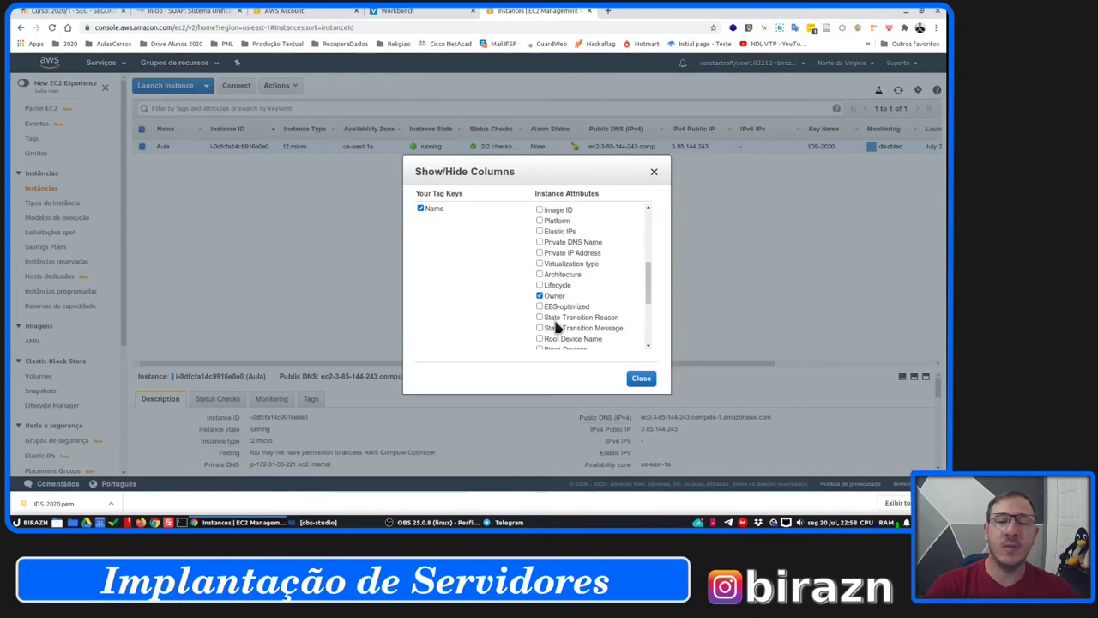
{"action": "scroll", "coordinate": [552, 300], "scroll_direction": "down", "scroll_amount": 5}
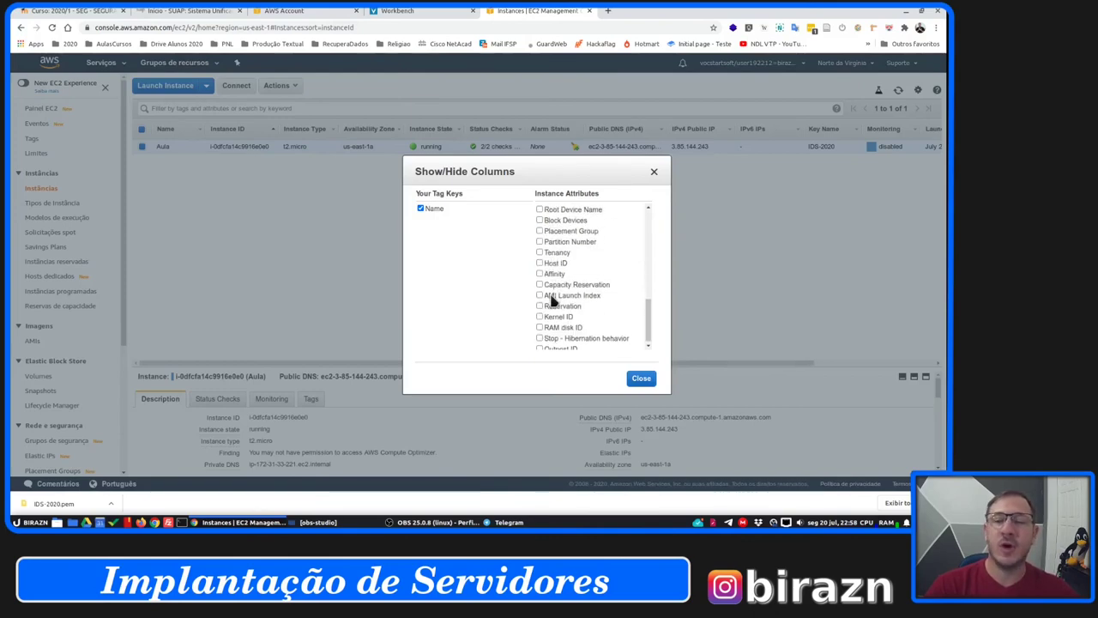
{"action": "left_click_drag", "start_coordinate": [653, 330], "coordinate": [653, 238]}
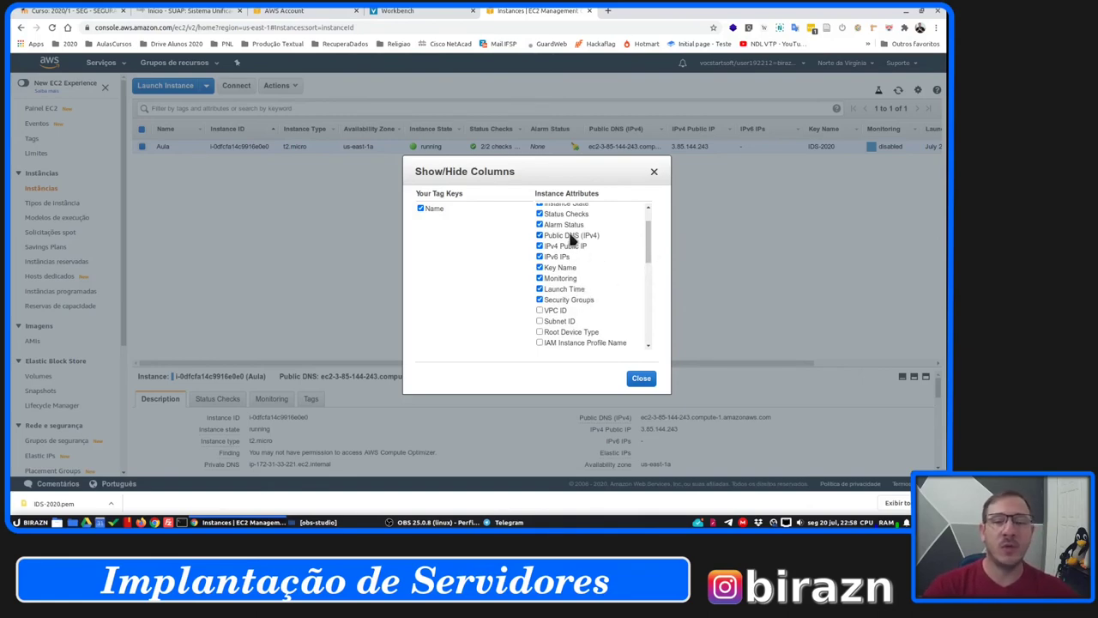
{"action": "scroll", "coordinate": [569, 240], "scroll_direction": "up", "scroll_amount": 1}
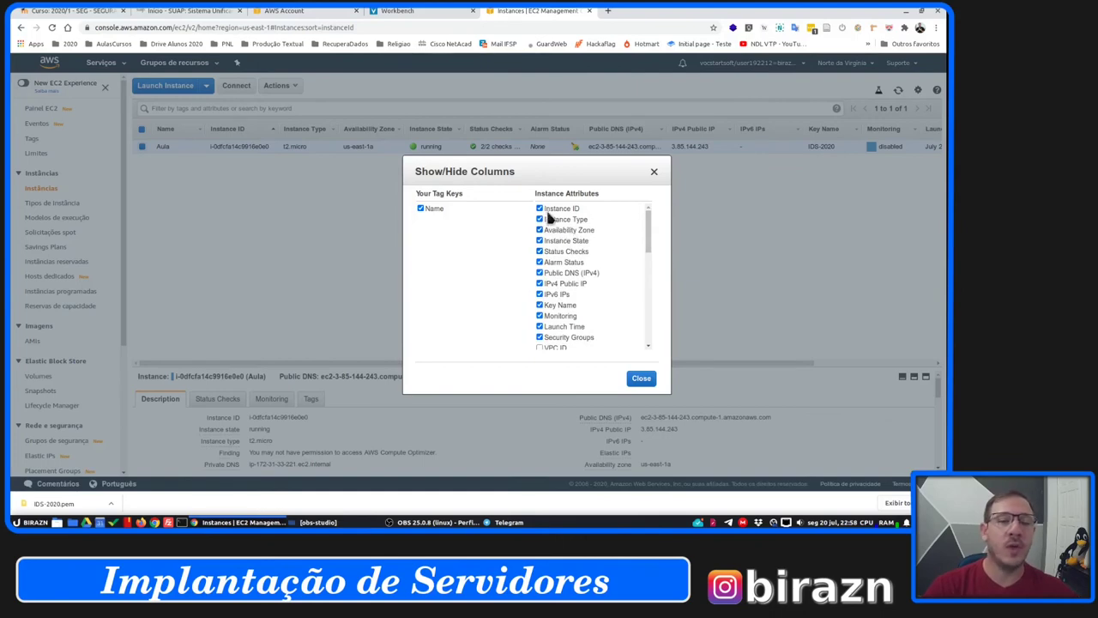
{"action": "left_click", "coordinate": [540, 210]}
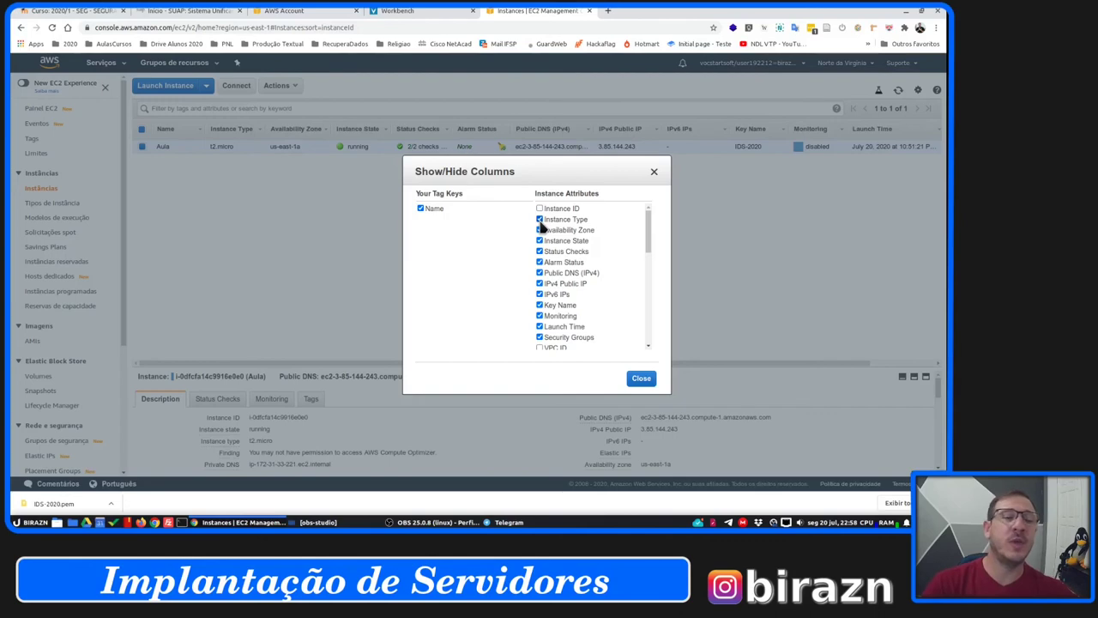
{"action": "left_click", "coordinate": [539, 220]}
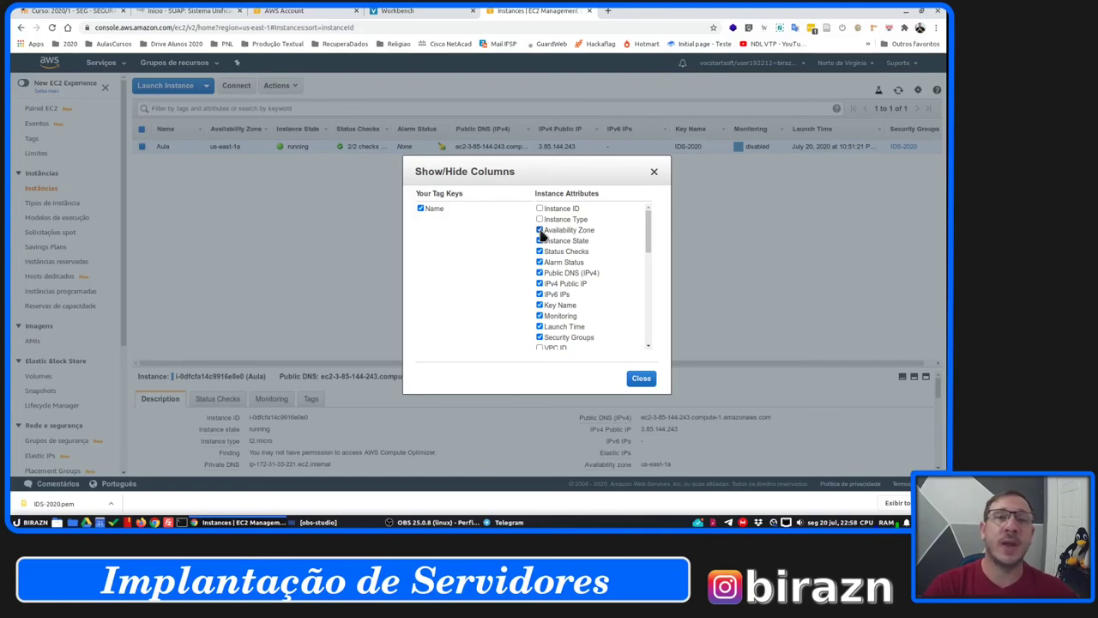
{"action": "left_click", "coordinate": [540, 230]}
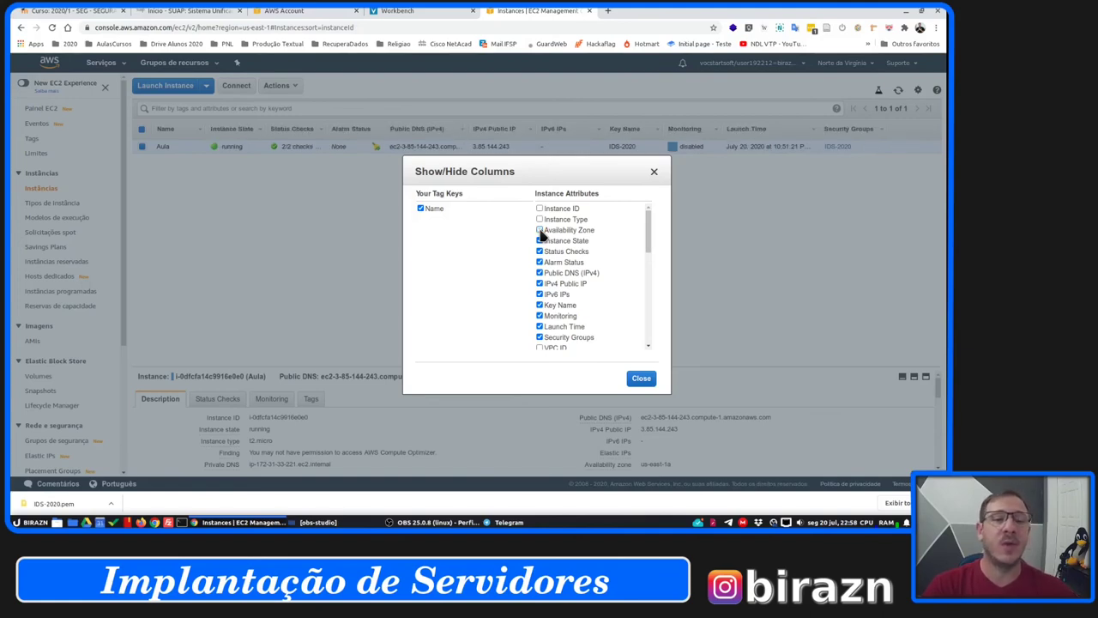
{"action": "left_click", "coordinate": [642, 379]}
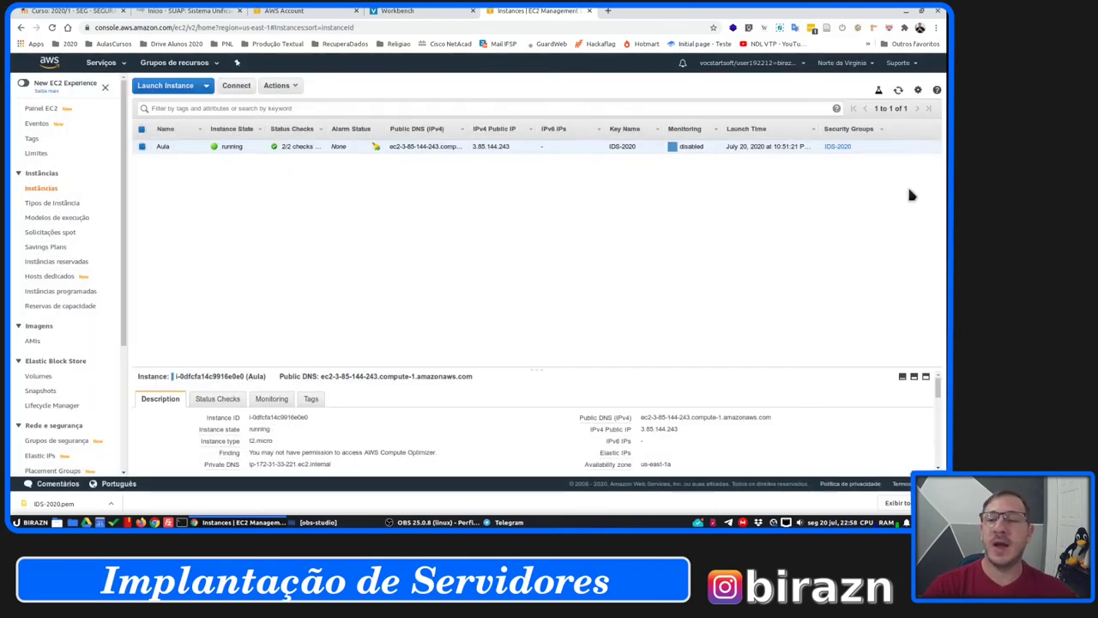
Cycle the Aula instance's details pane through its minimized and half-height sizes, ending with it maximized to show the full description.
{"action": "left_click", "coordinate": [901, 378]}
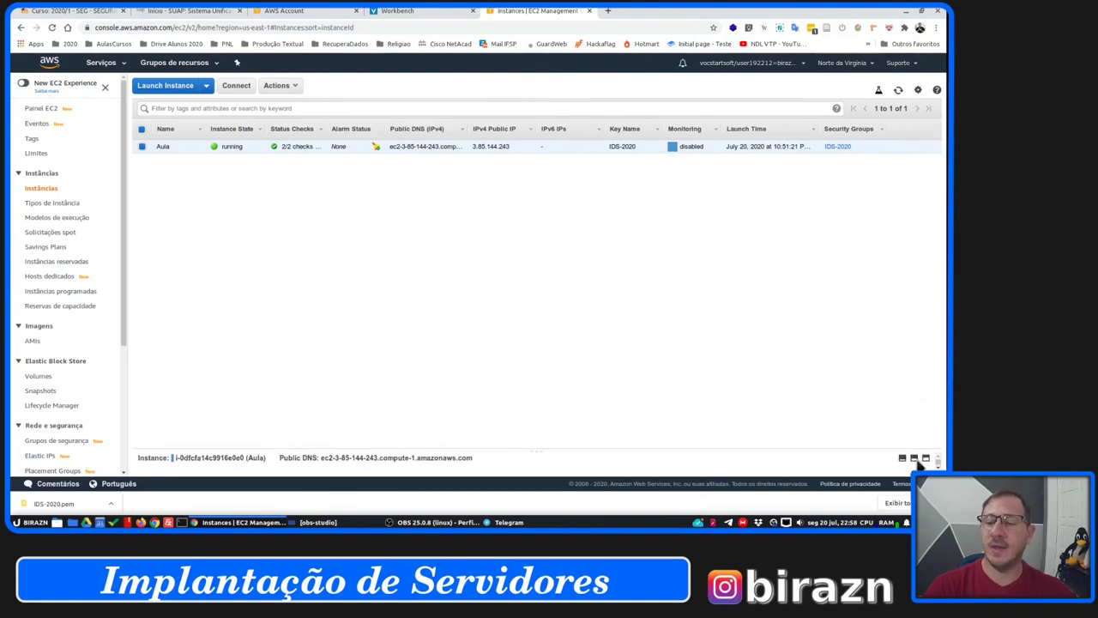
{"action": "left_click", "coordinate": [913, 458]}
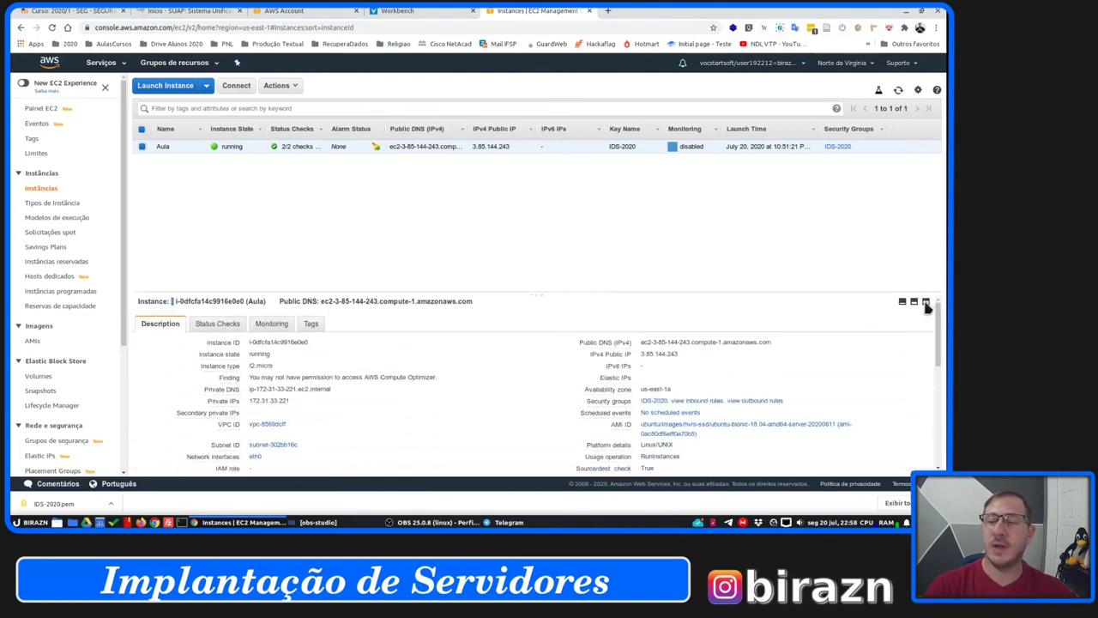
{"action": "left_click", "coordinate": [925, 302]}
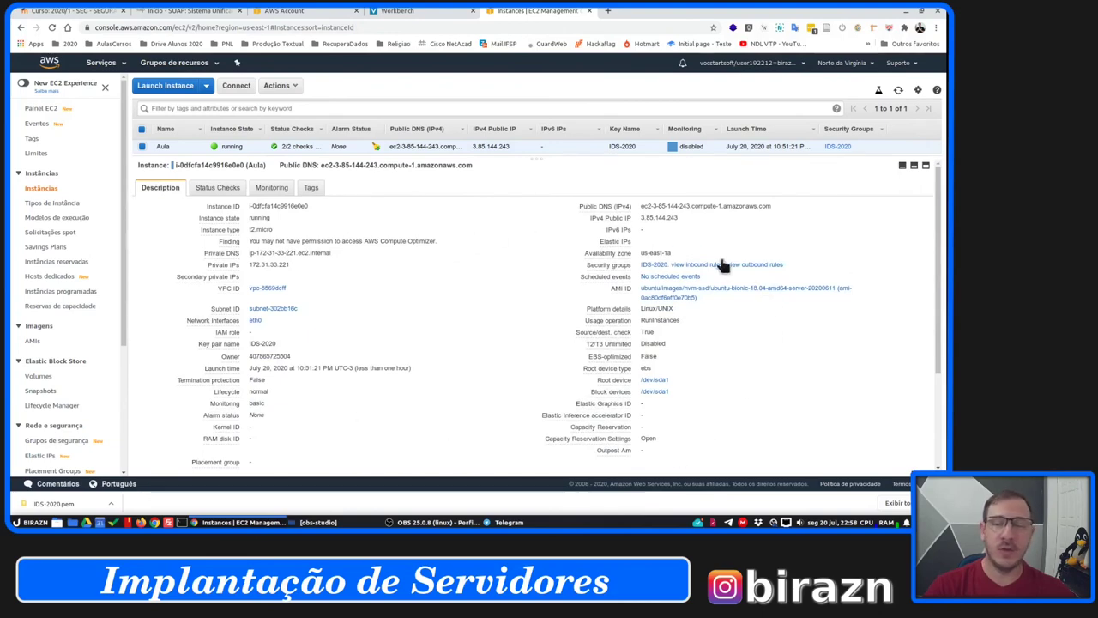
Review the Aula instance's status checks and CloudWatch monitoring metrics, and minimize its details pane.
{"action": "left_click", "coordinate": [216, 188]}
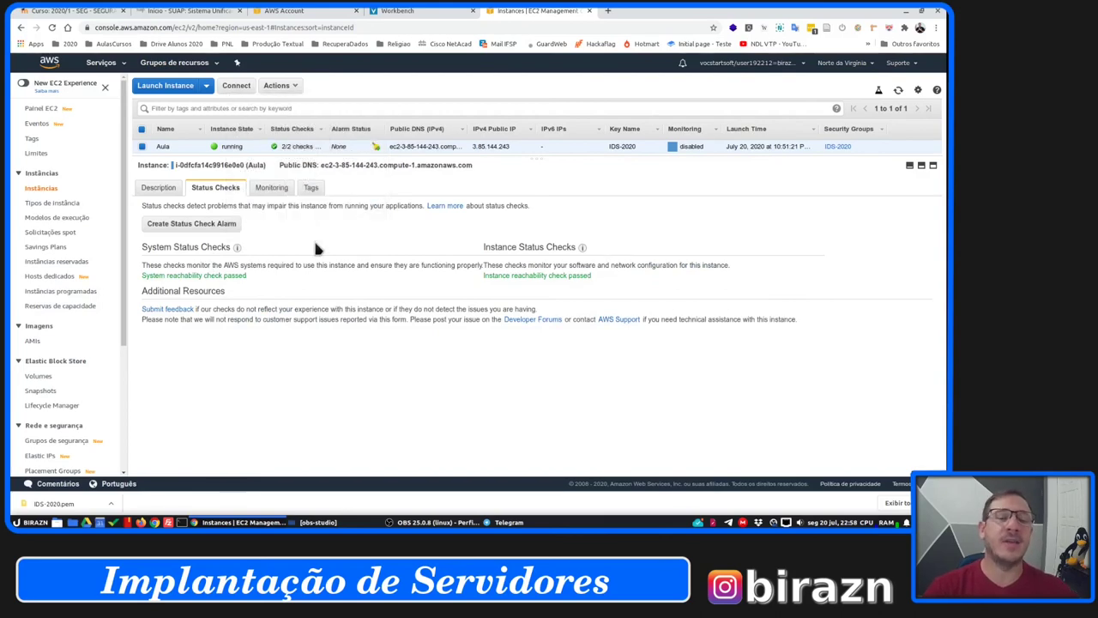
{"action": "left_click", "coordinate": [273, 187]}
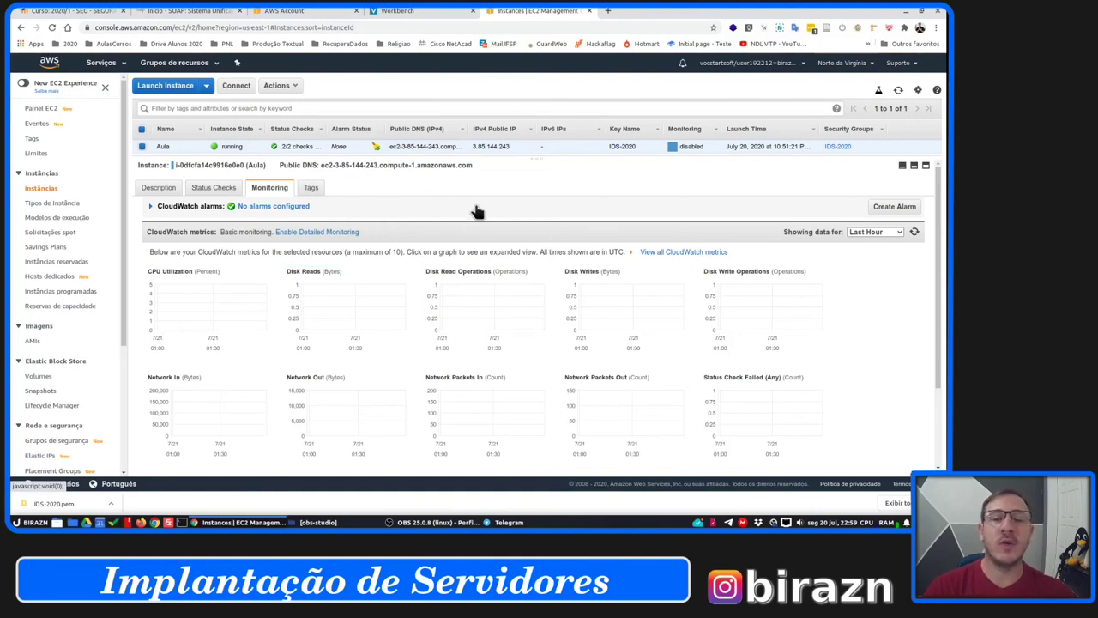
{"action": "left_click", "coordinate": [903, 166]}
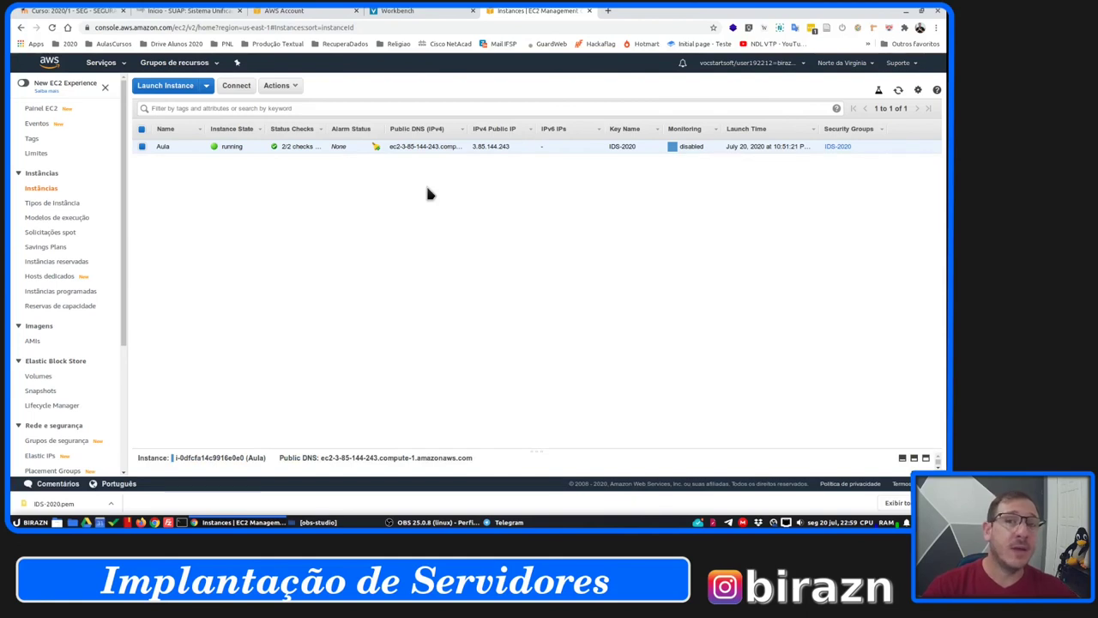